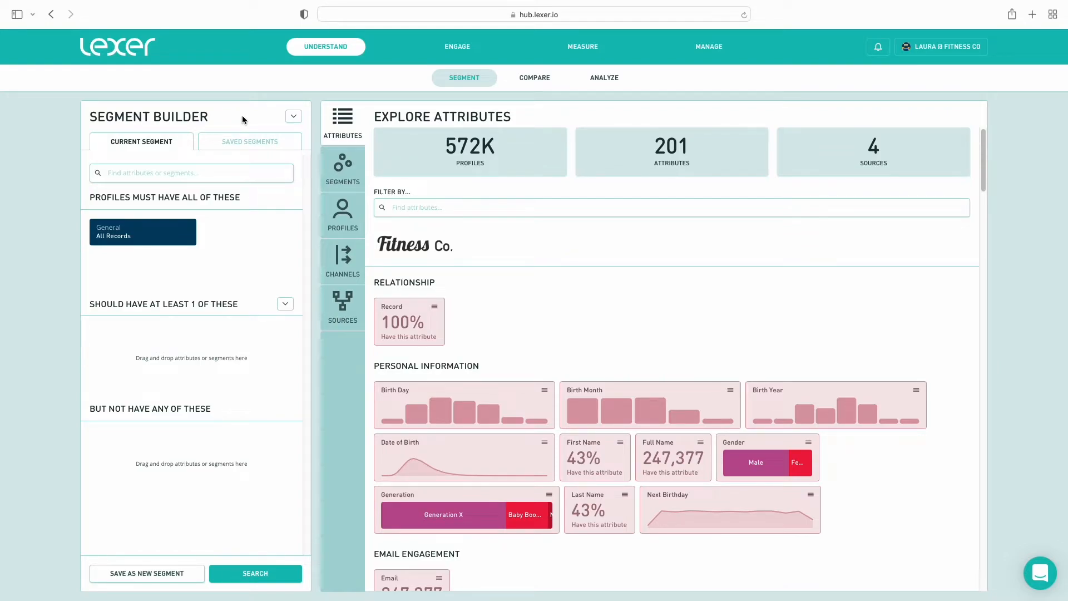
# Click into the Segment Builder's 'Find attributes or segments' search box
pyautogui.click(229, 173)
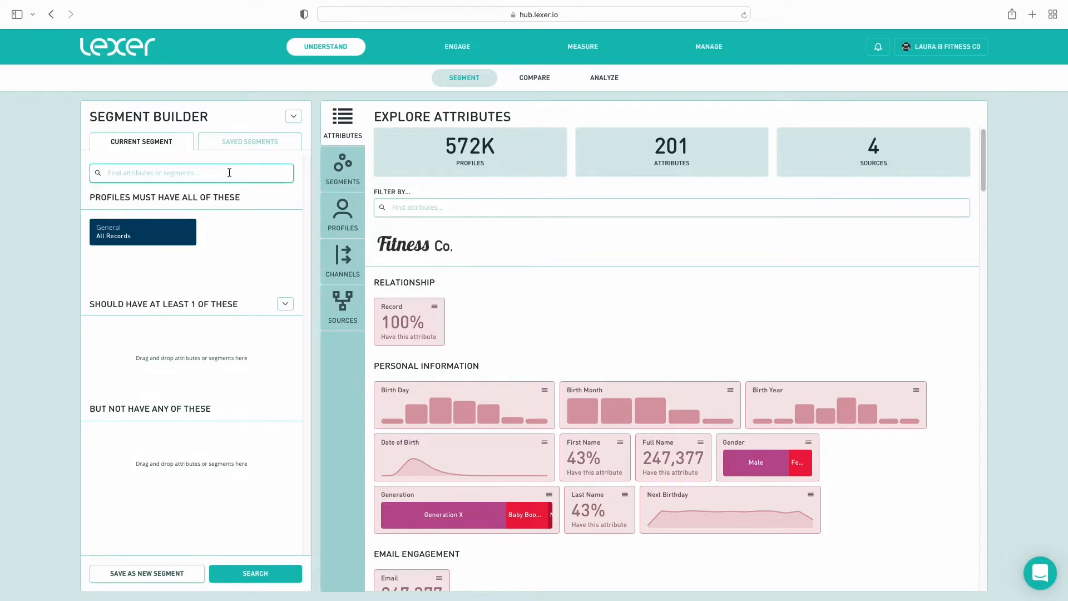
# Add a Total Orders condition set to between 1 and 1
pyautogui.write('total orders')
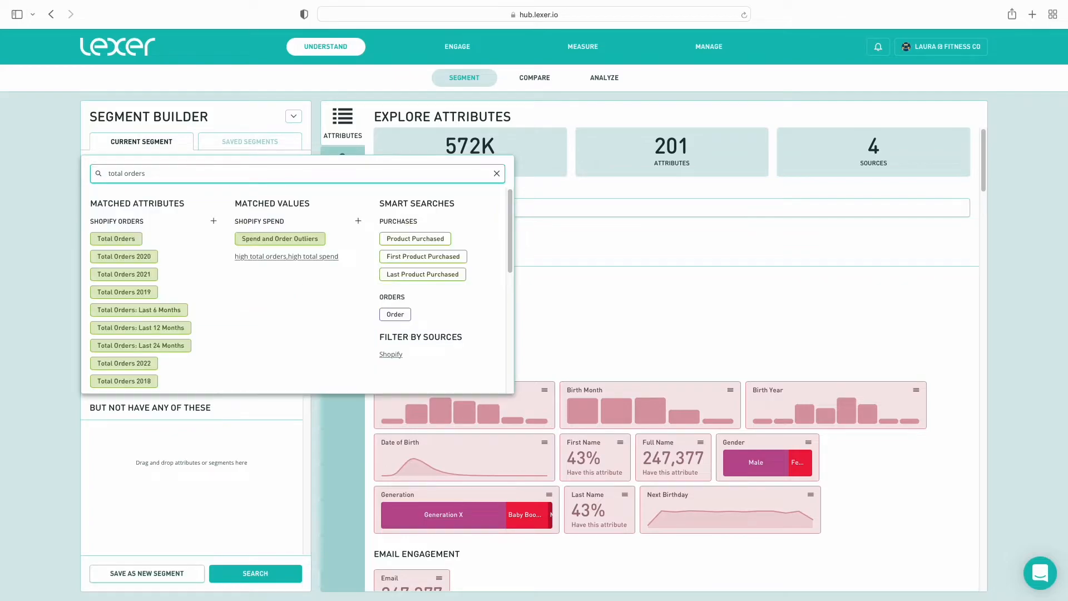
pyautogui.click(151, 234)
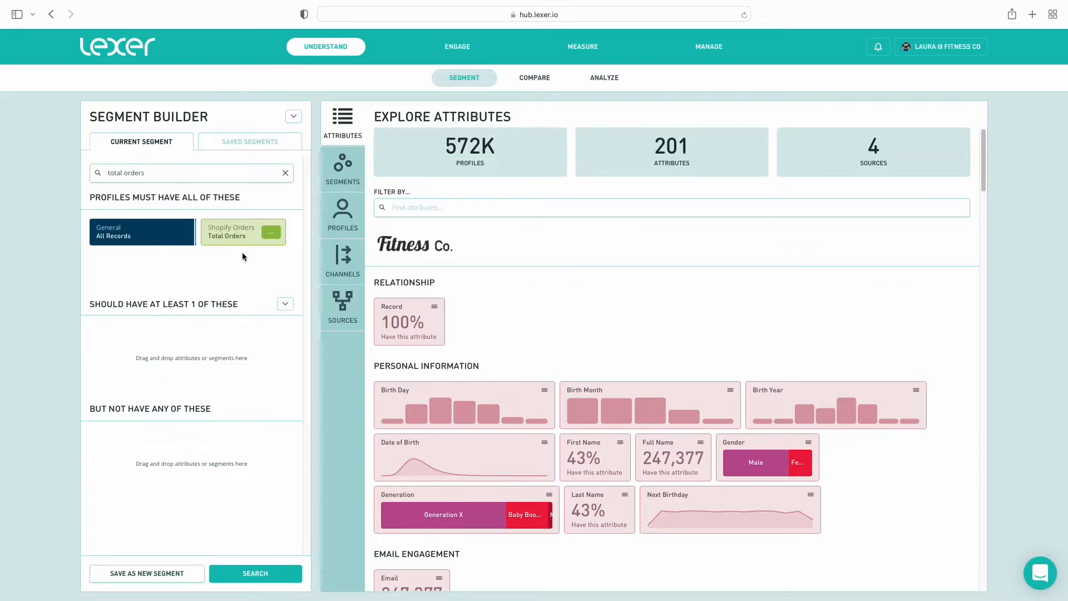
pyautogui.click(273, 233)
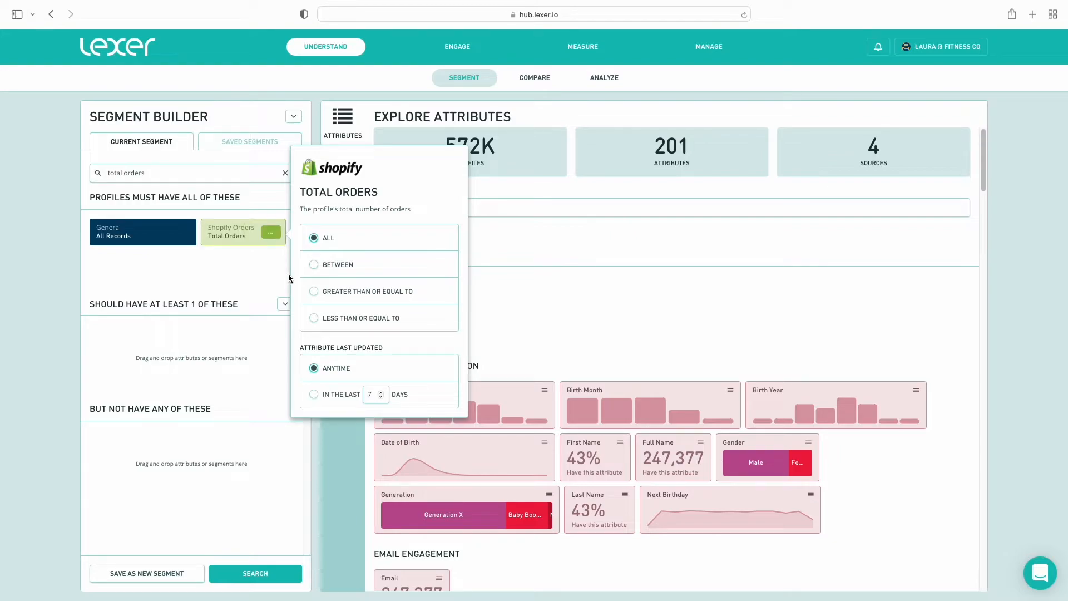
pyautogui.click(316, 268)
pyautogui.write('1')
pyautogui.click(395, 287)
pyautogui.write('1')
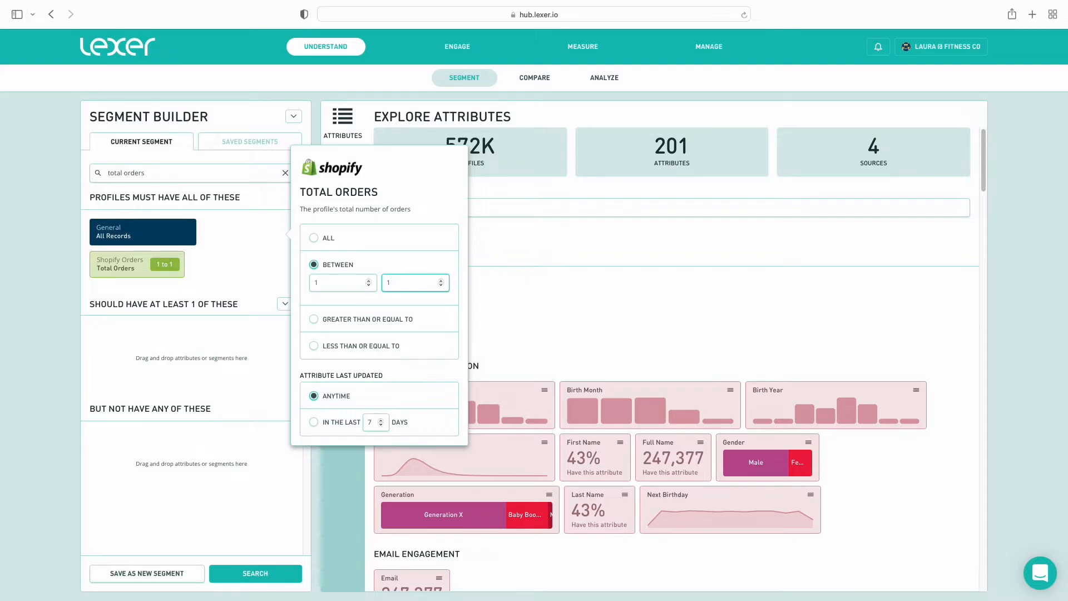
pyautogui.click(270, 269)
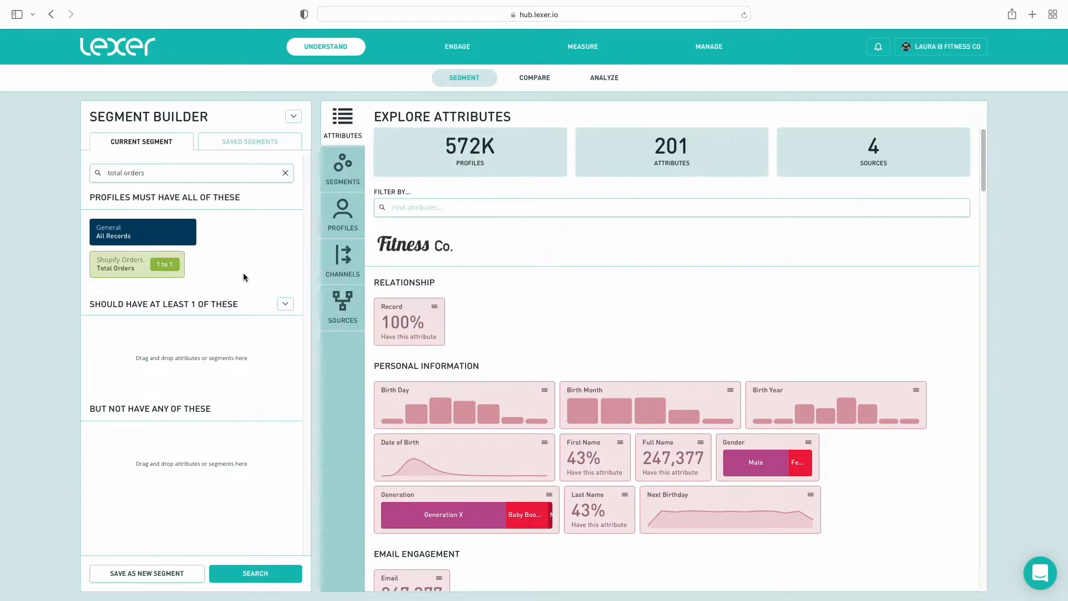
pyautogui.click(140, 173)
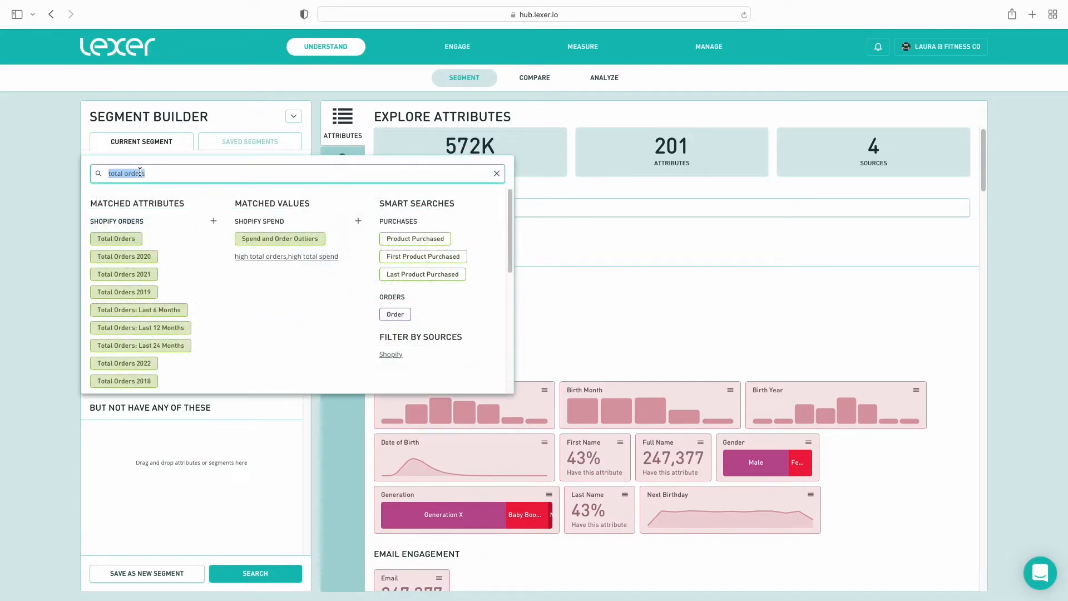
pyautogui.write('product')
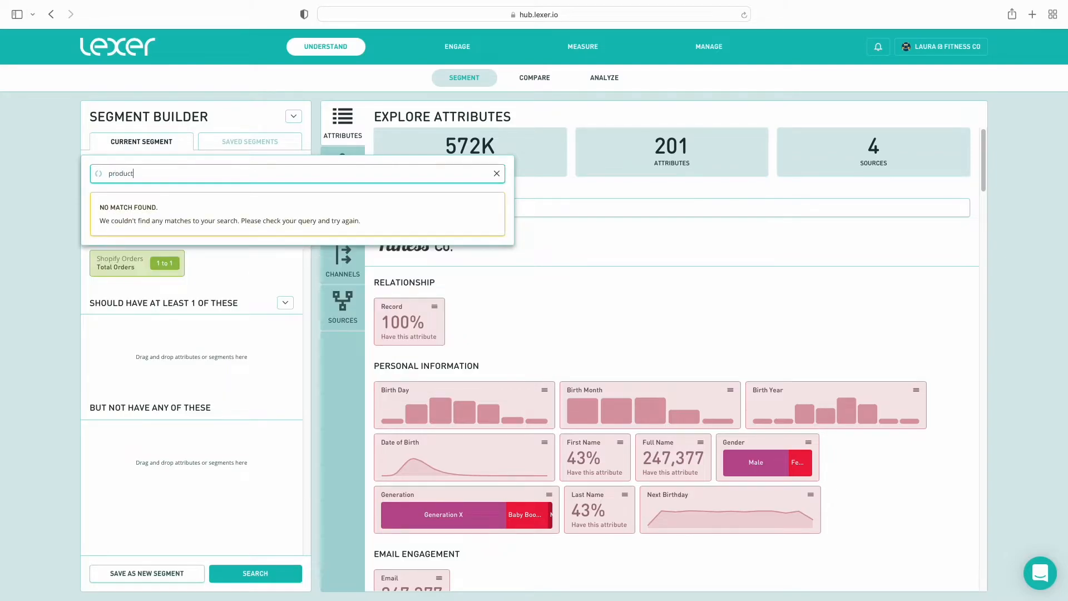
pyautogui.write(' name')
pyautogui.click(114, 236)
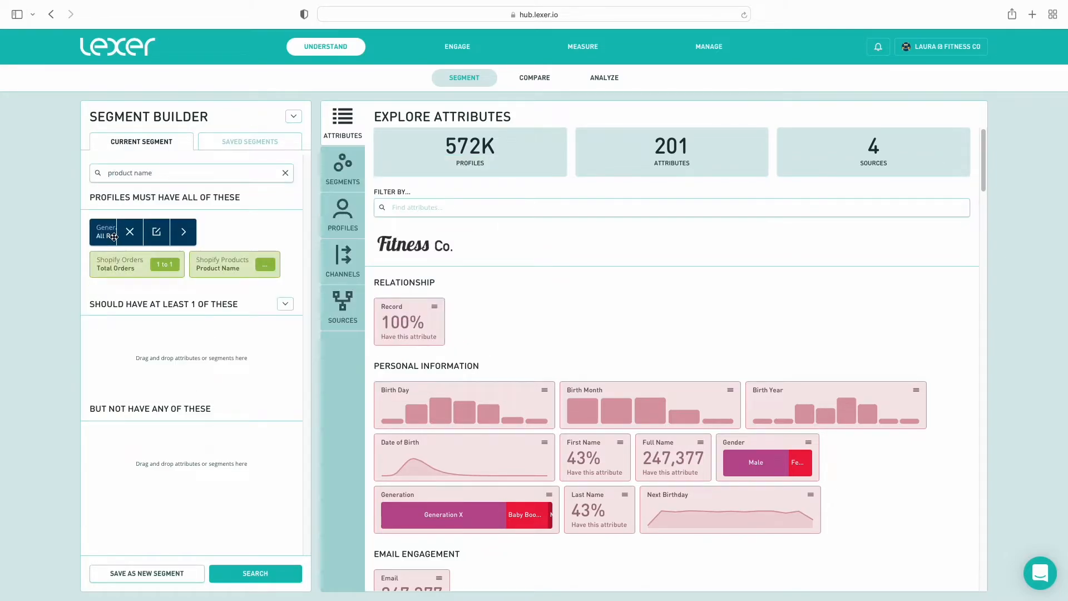
pyautogui.click(277, 265)
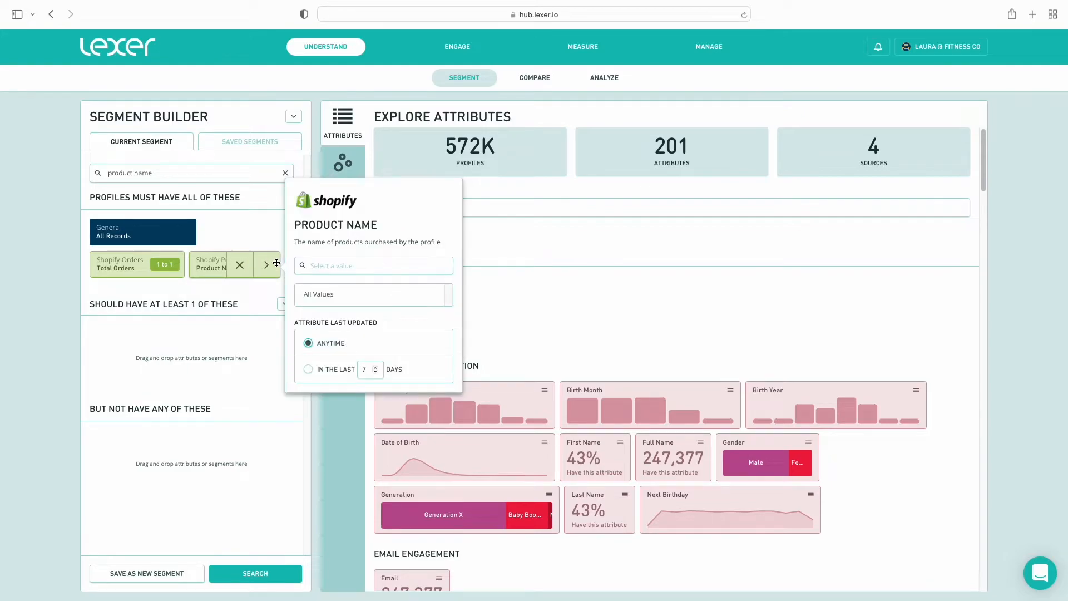
pyautogui.click(323, 266)
pyautogui.write('juli')
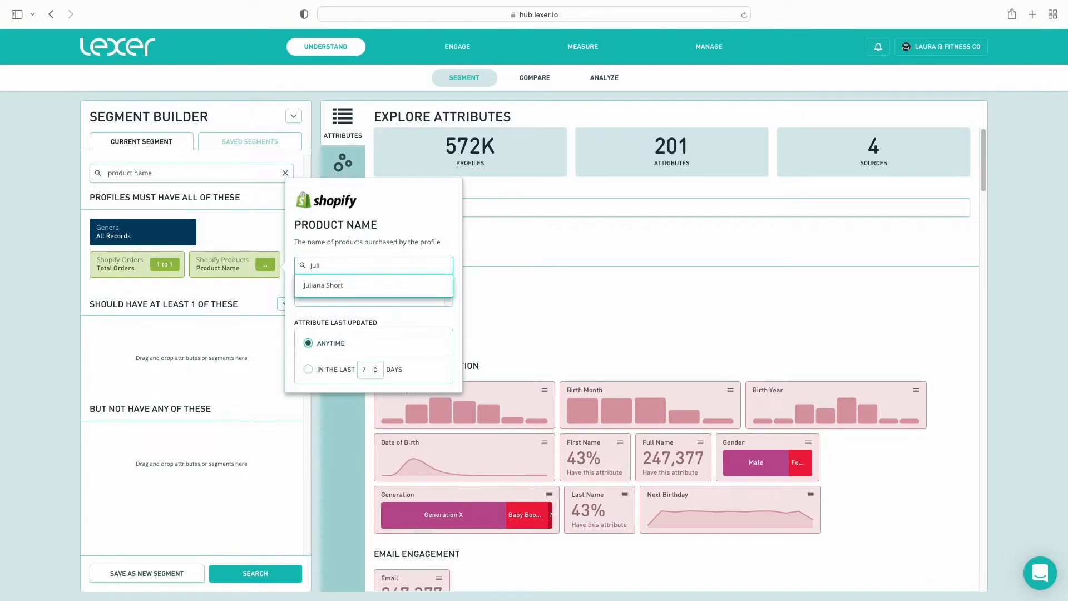
pyautogui.click(327, 286)
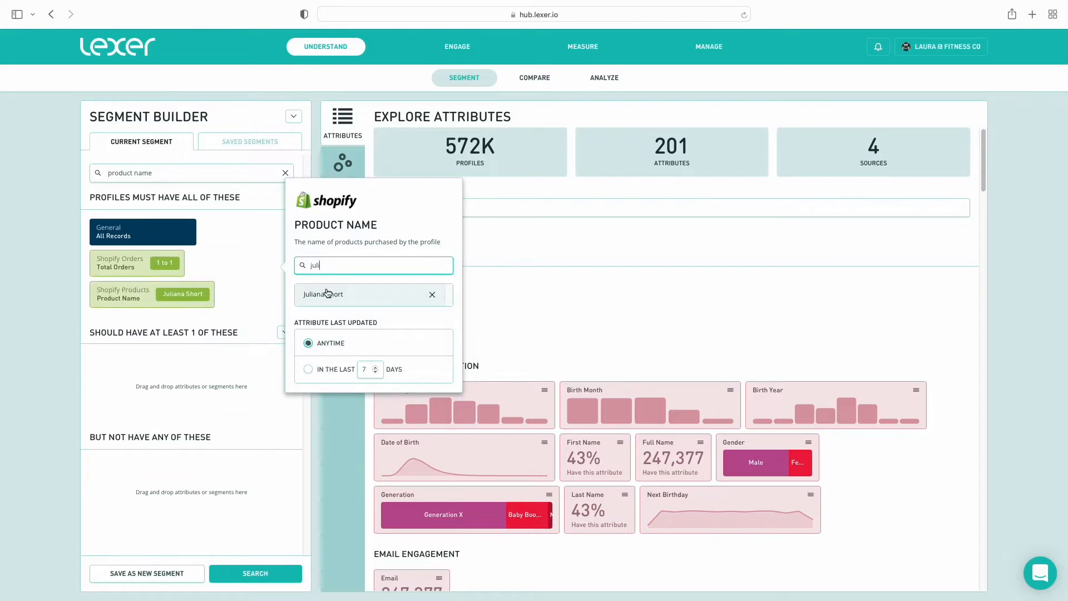
pyautogui.click(234, 302)
pyautogui.click(255, 573)
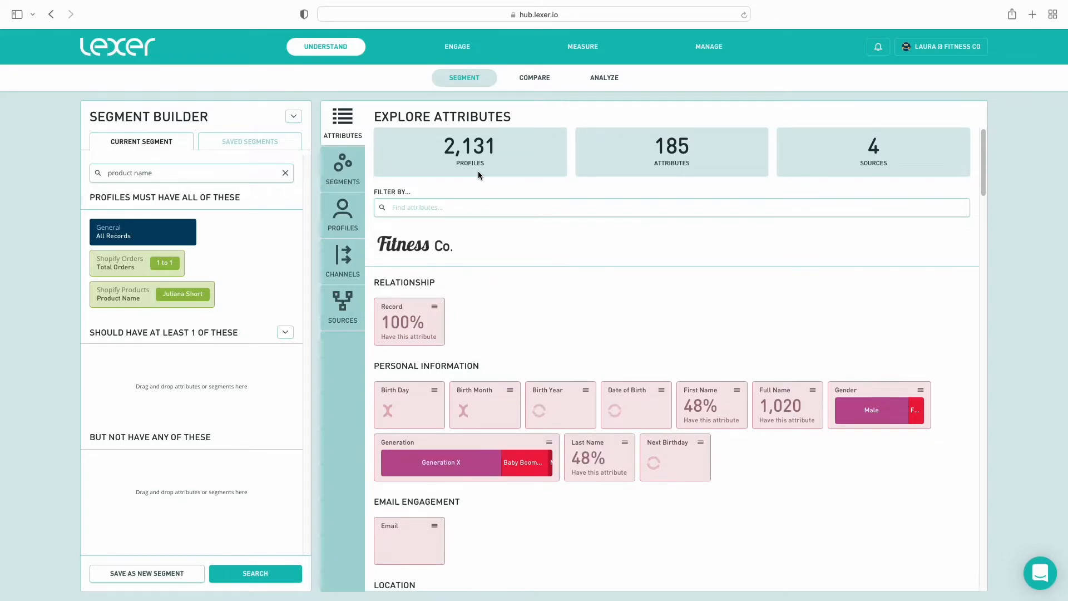
pyautogui.click(456, 208)
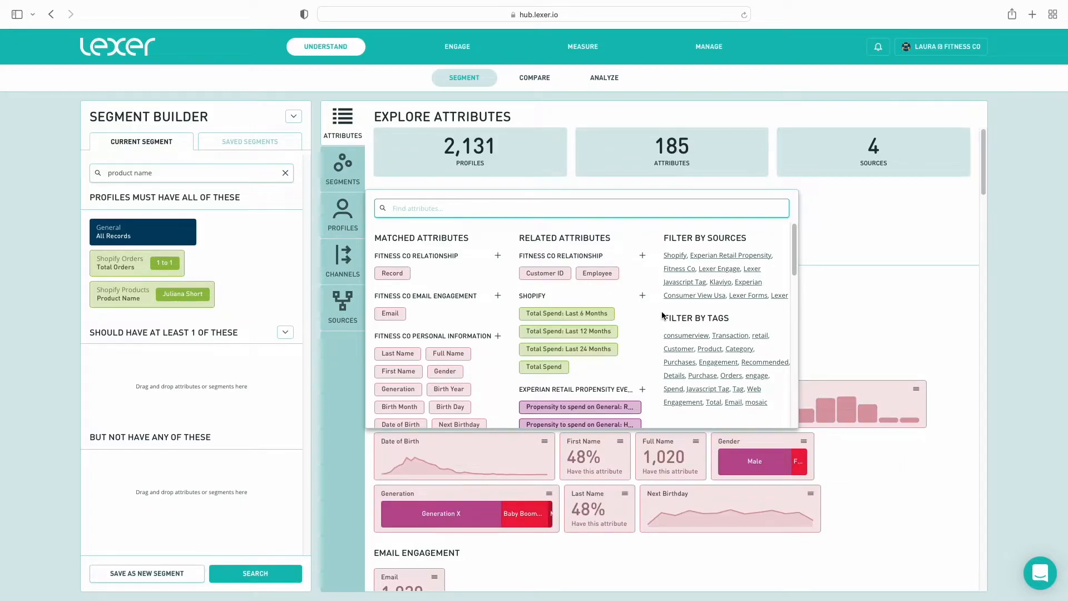
# Filter the explored attributes to the Recommended tag and Fitness Co Predictive charts
pyautogui.click(772, 362)
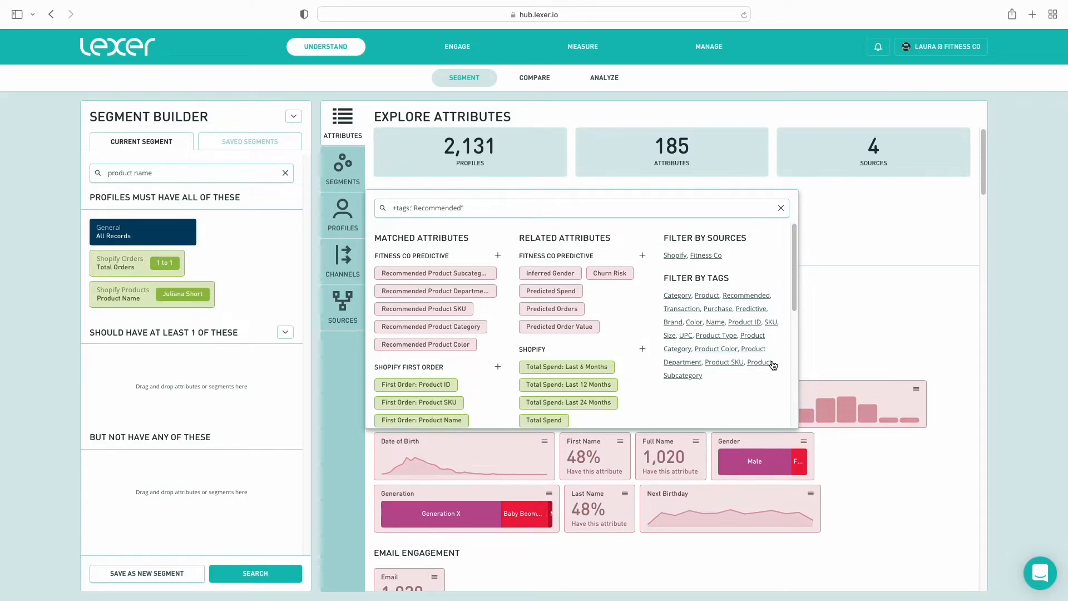
pyautogui.click(498, 257)
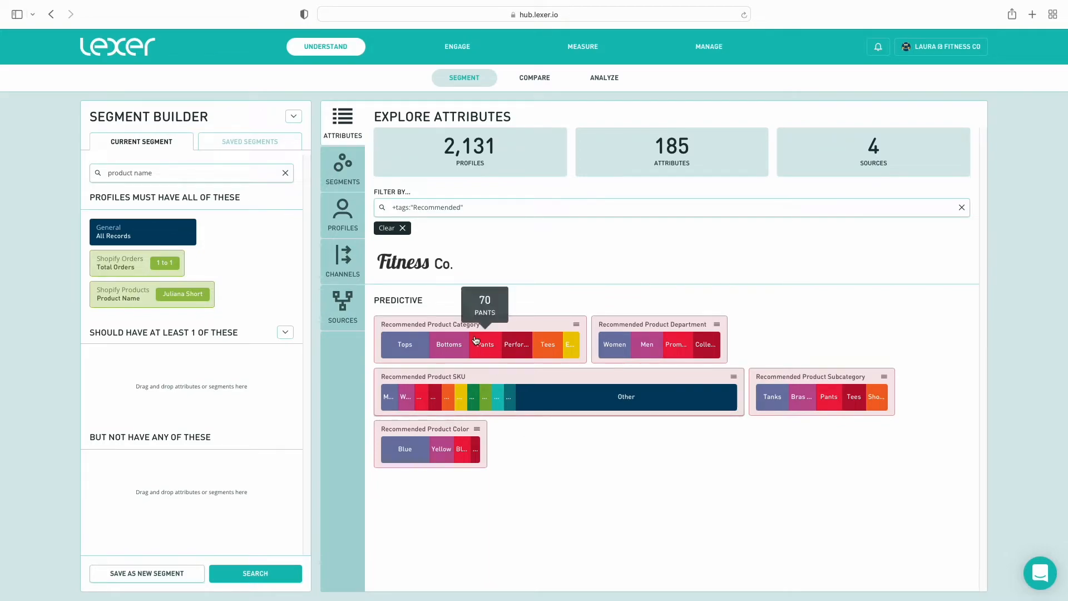
pyautogui.click(357, 225)
# Filter profiles by a customer's name and review that customer's attribute values
pyautogui.click(452, 207)
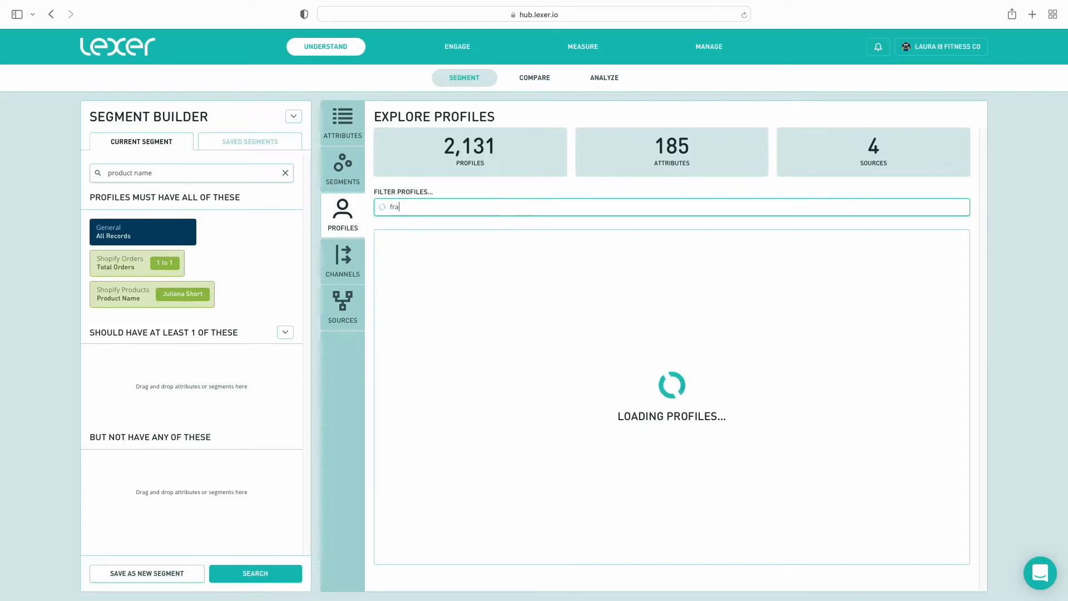
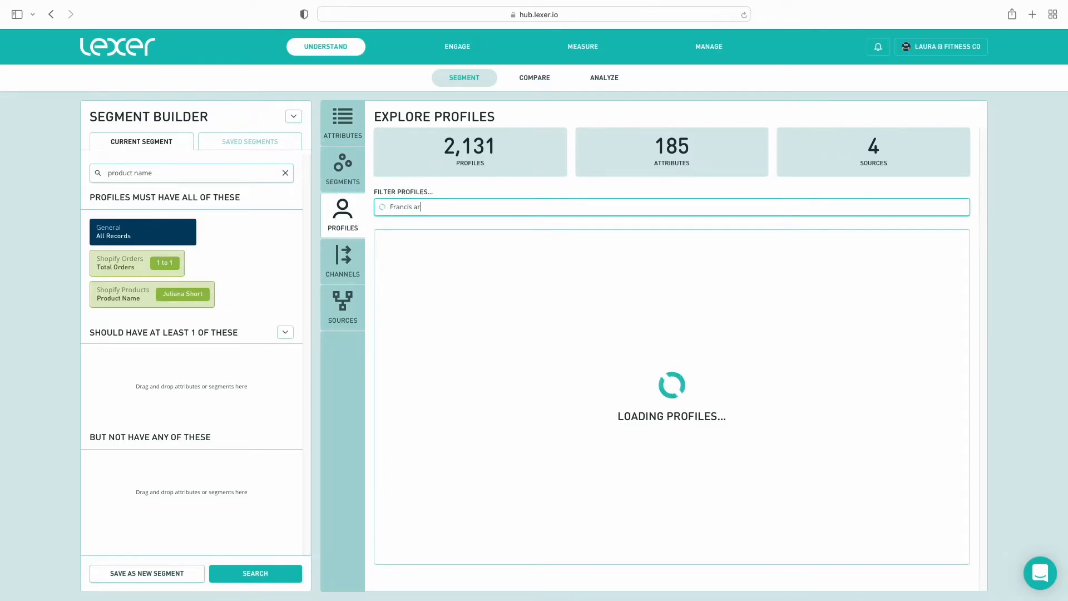
pyautogui.click(523, 259)
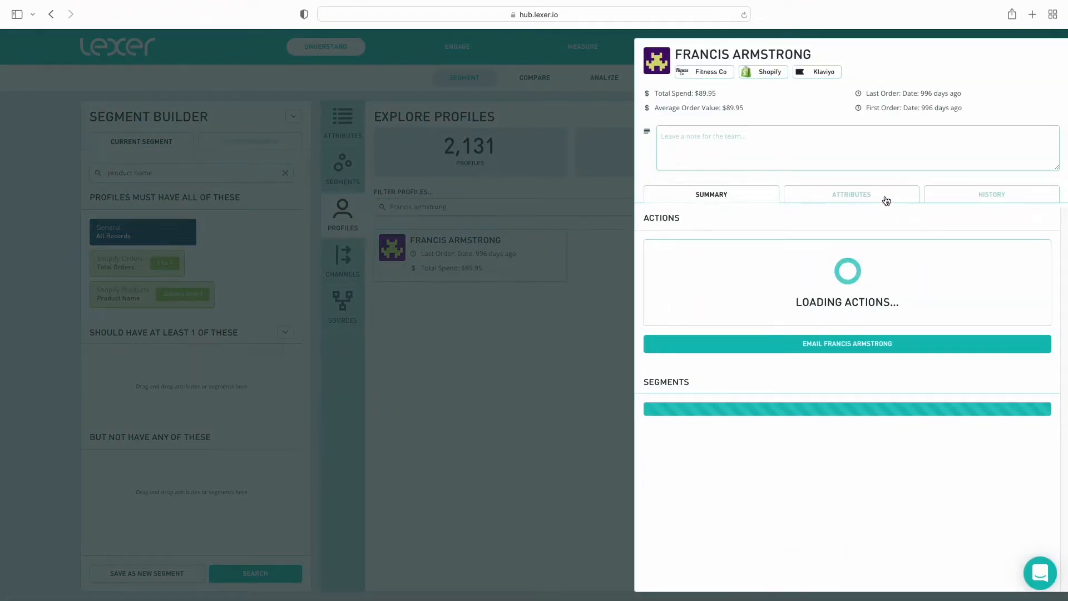
pyautogui.click(886, 201)
pyautogui.scroll(-10, 783, 372)
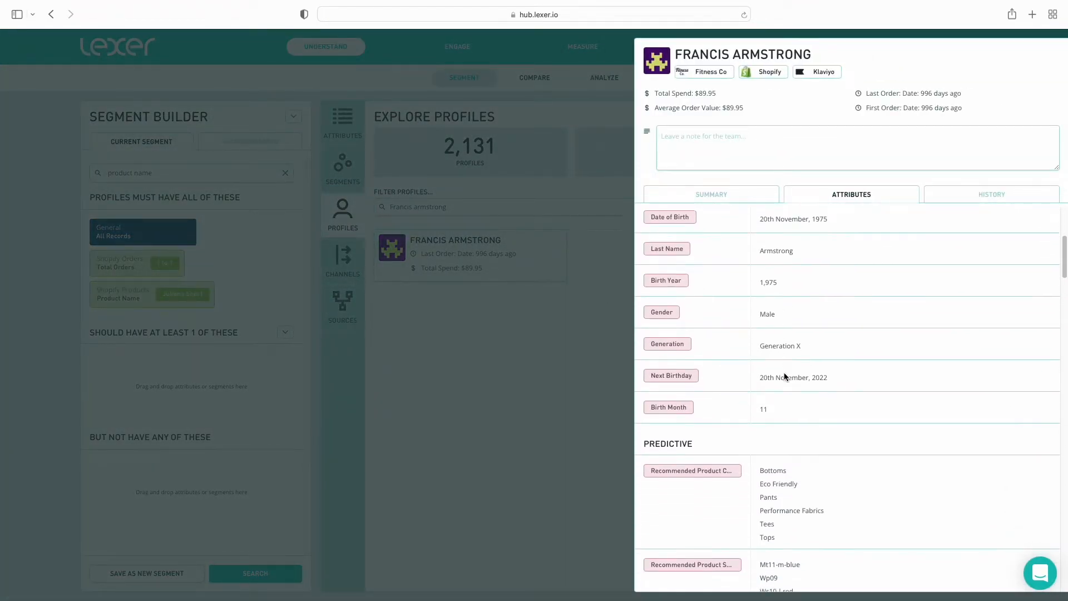
pyautogui.scroll(-2, 784, 376)
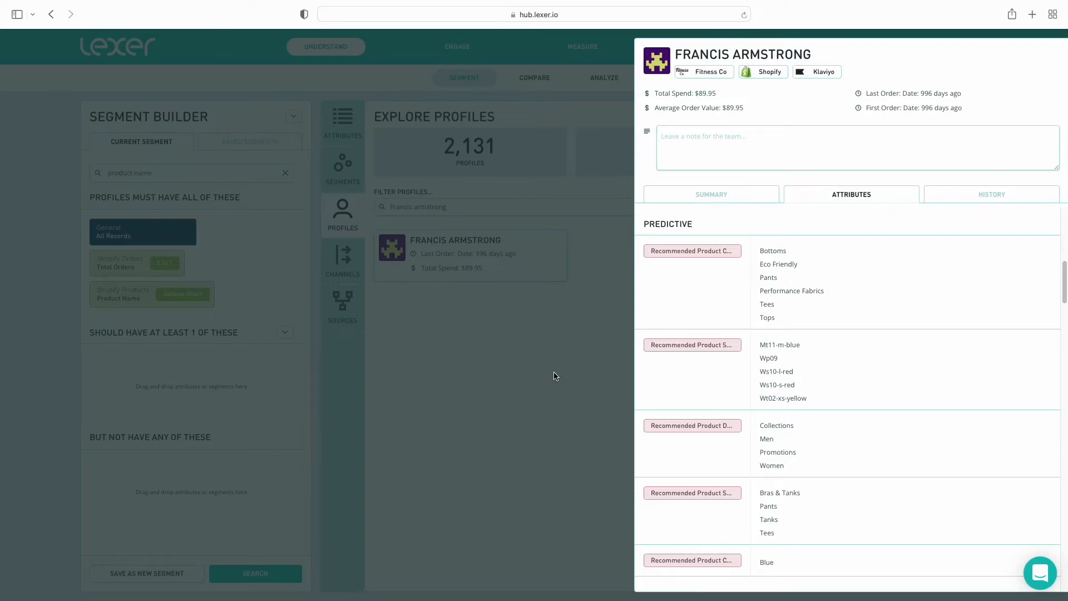
pyautogui.click(511, 336)
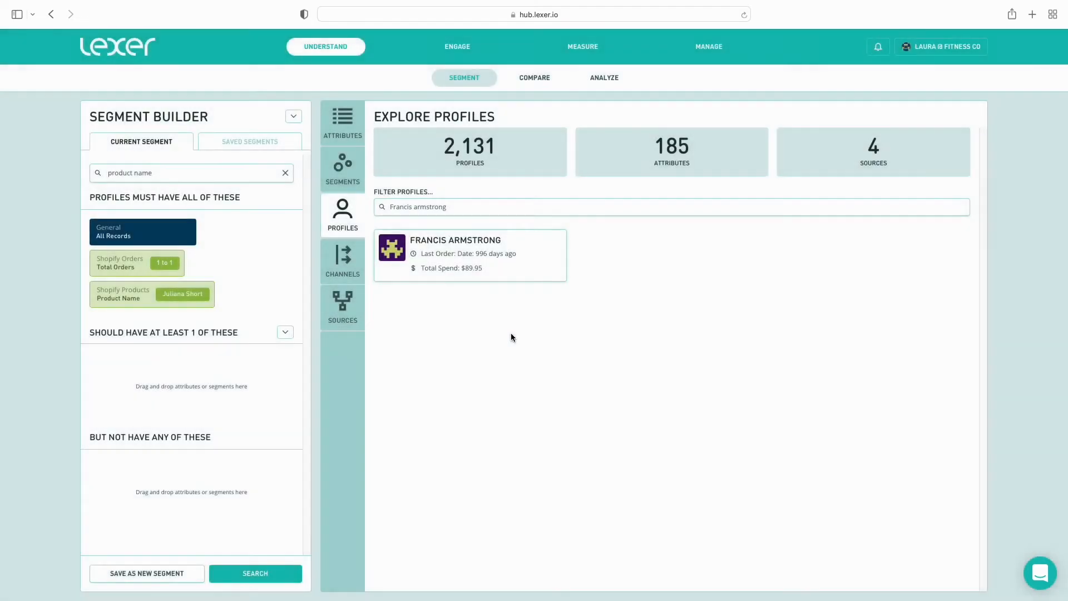
# Return to attributes filtered by the Recommended tag and Fitness Co Predictive
pyautogui.click(343, 123)
pyautogui.click(441, 206)
pyautogui.click(757, 362)
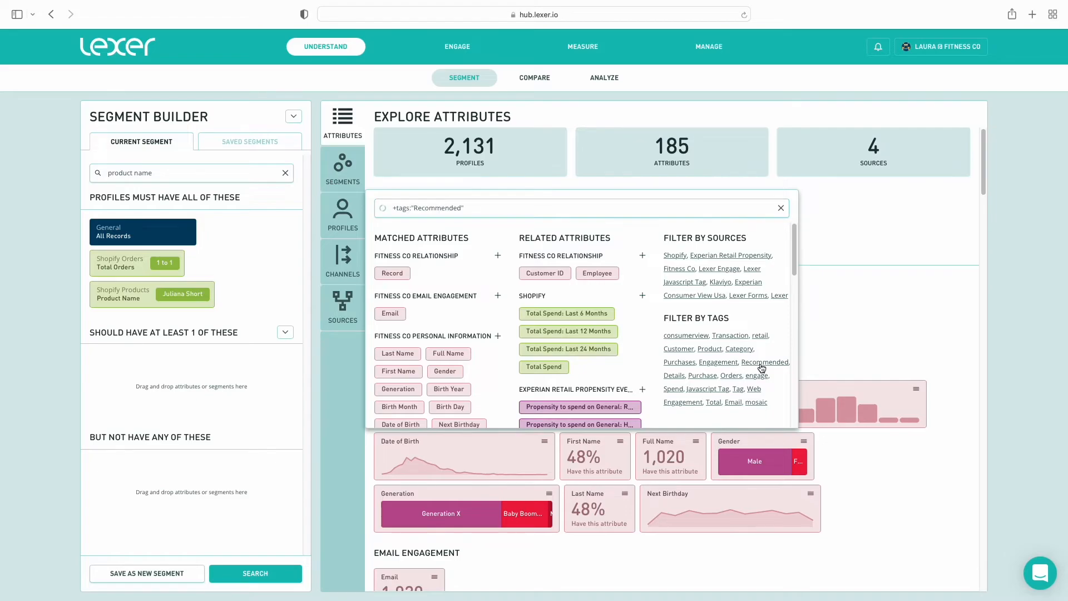
pyautogui.click(498, 255)
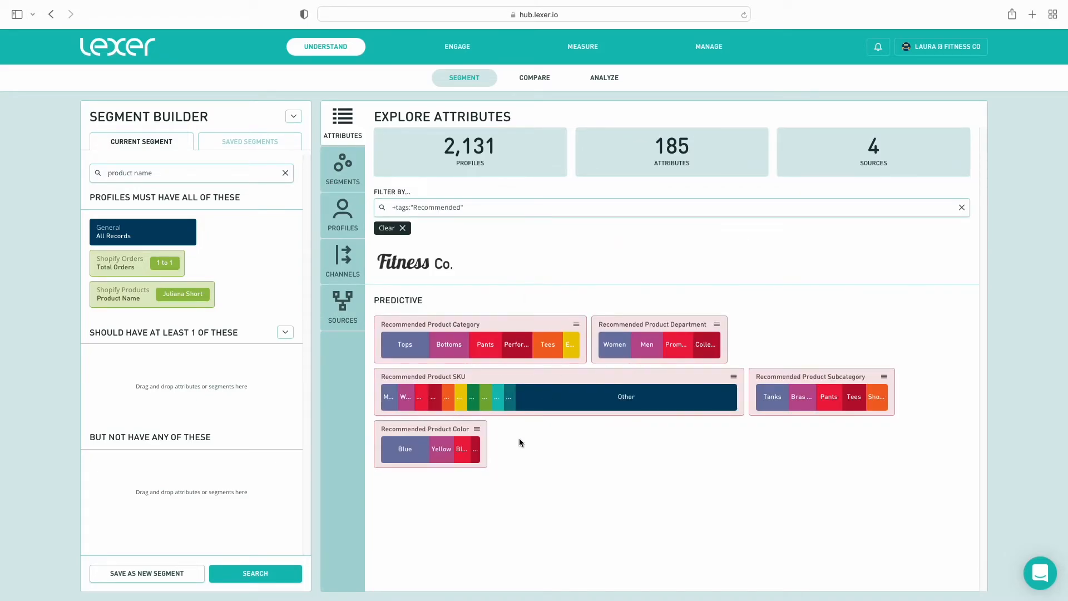
# Review the Recommended Product Category analysis and open the chart's options menu
pyautogui.click(516, 332)
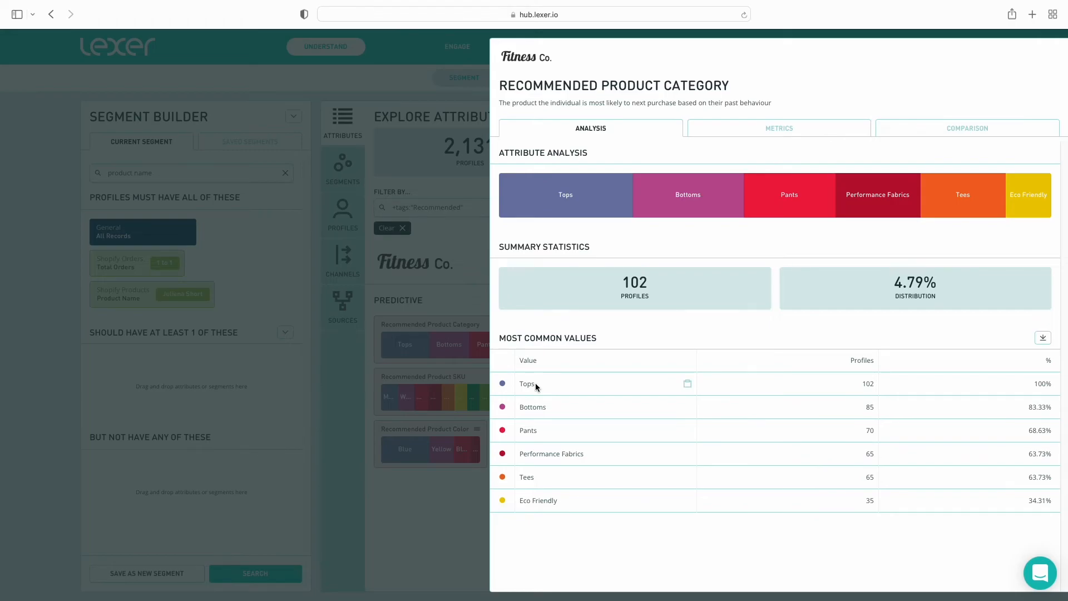
pyautogui.click(465, 302)
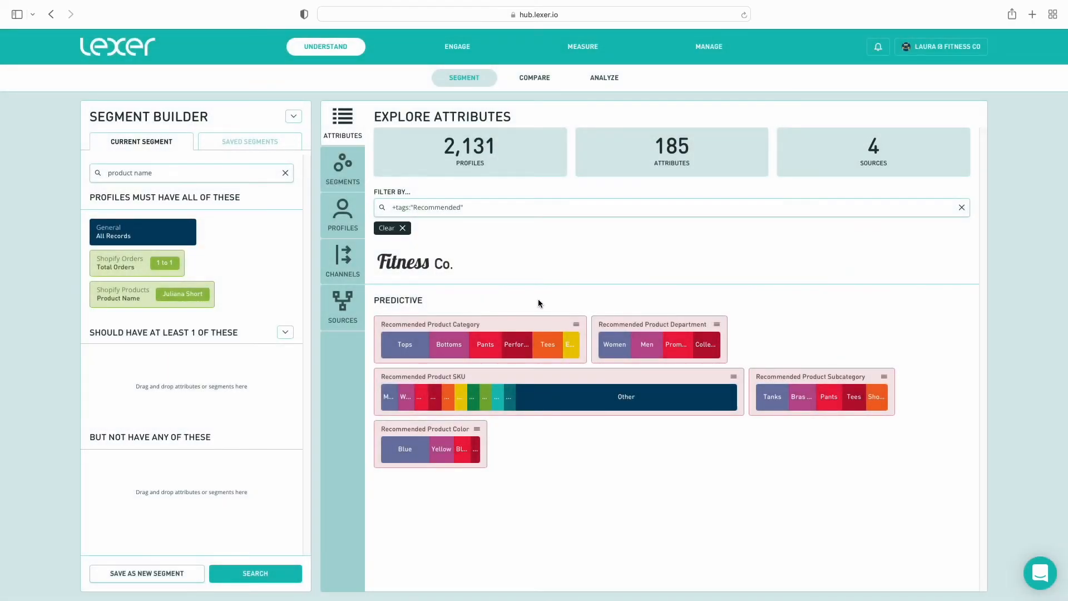
pyautogui.click(576, 324)
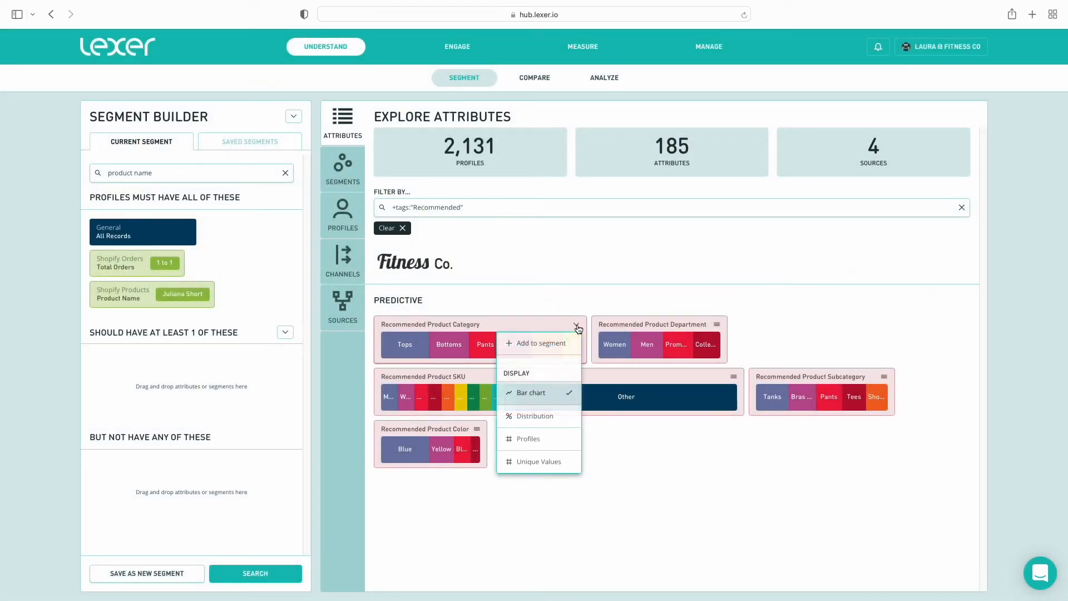
# Add Recommended Product Category set to Tops and rerun, leaving 102 profiles
pyautogui.click(560, 350)
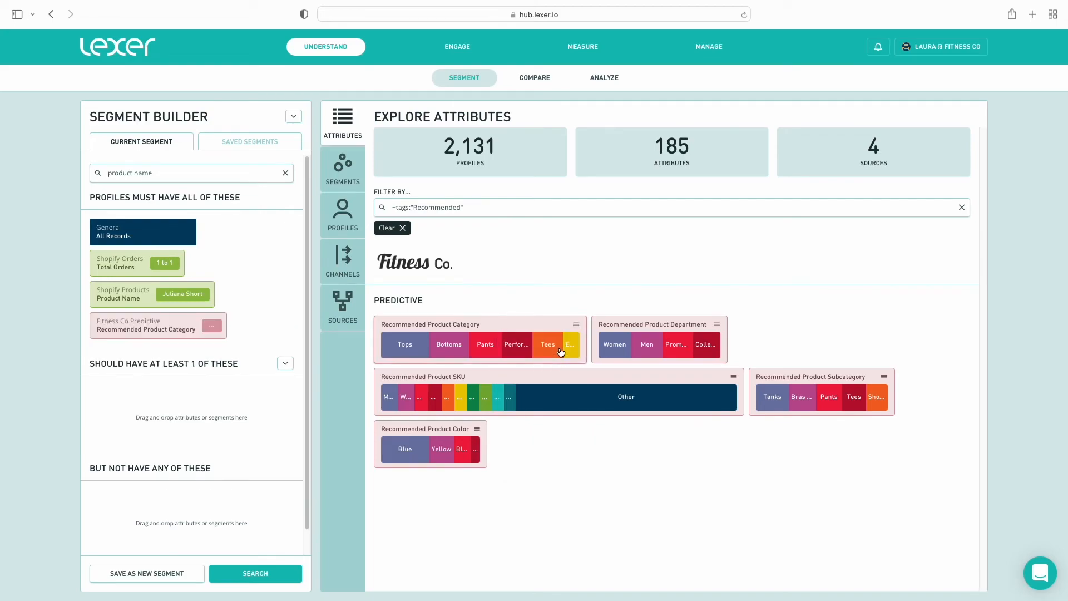
pyautogui.click(212, 325)
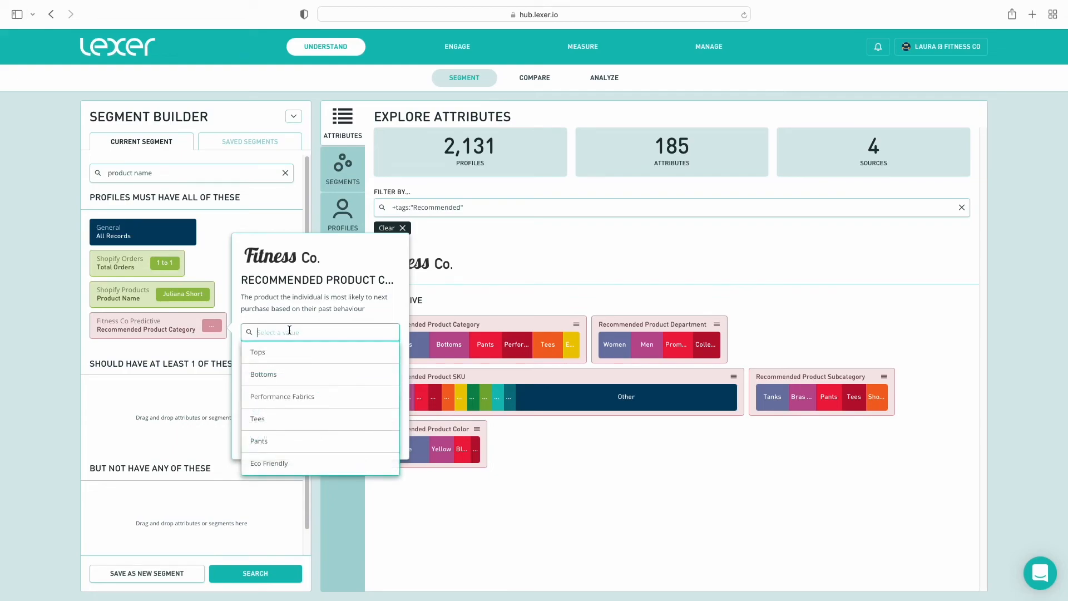
pyautogui.click(261, 357)
pyautogui.click(222, 346)
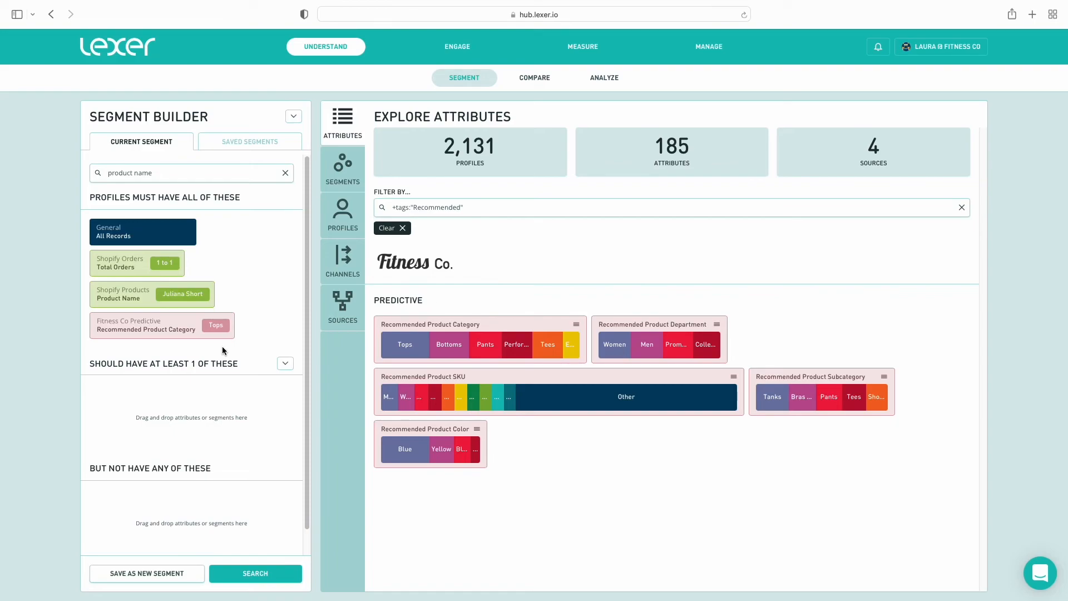
pyautogui.click(225, 570)
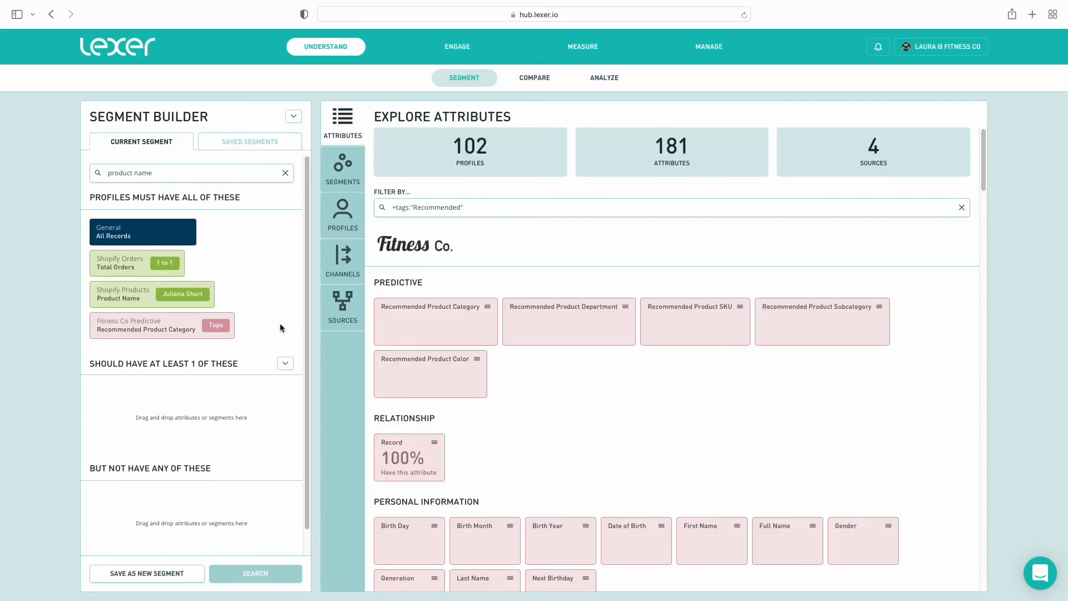